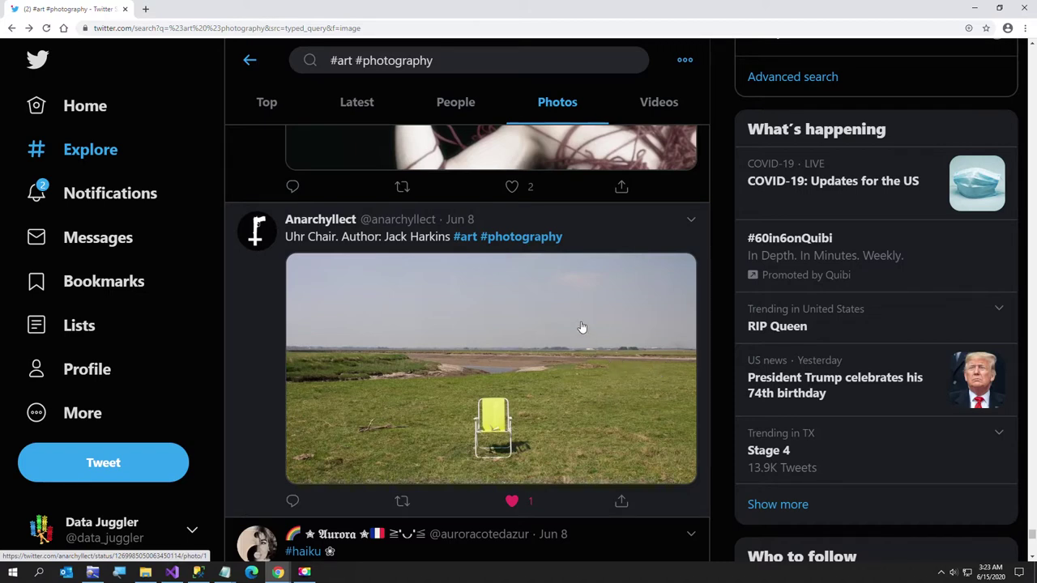
# Step: Copy the chair photo from the Anarchyllect tweet and launch Paint.NET
pyautogui.rightClick(582, 327)
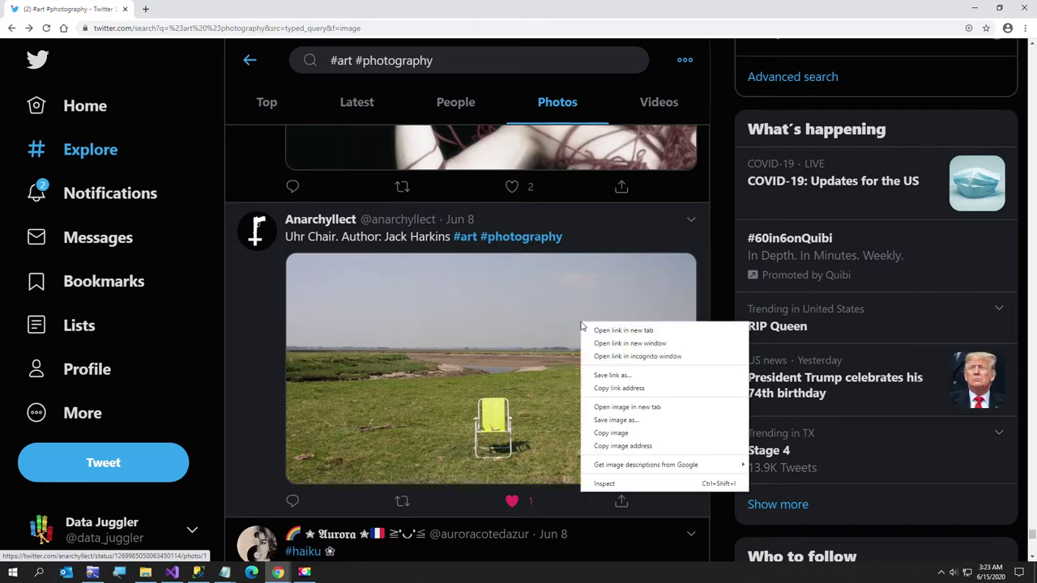
pyautogui.click(629, 441)
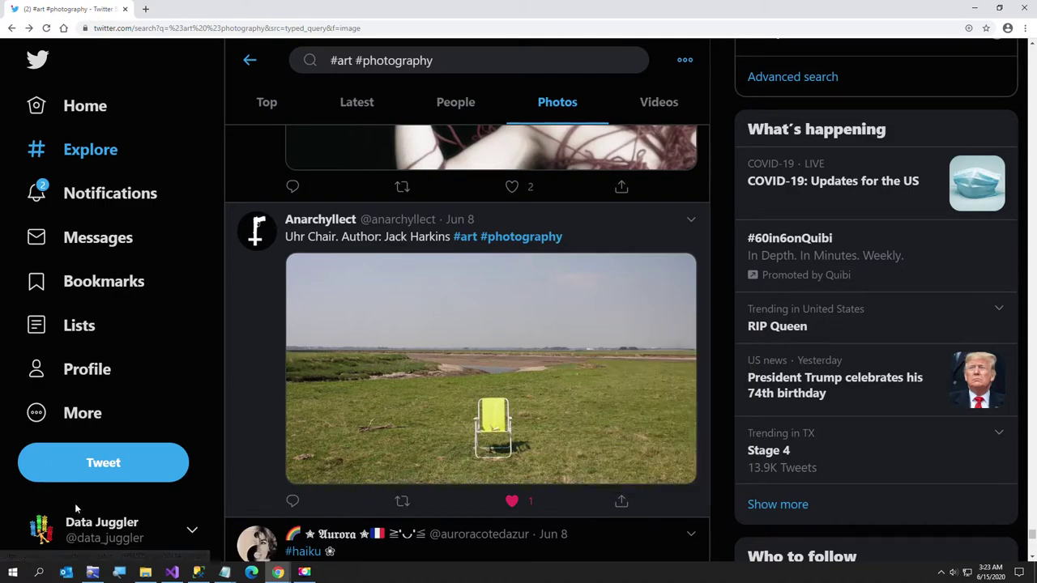
pyautogui.click(13, 573)
pyautogui.click(310, 259)
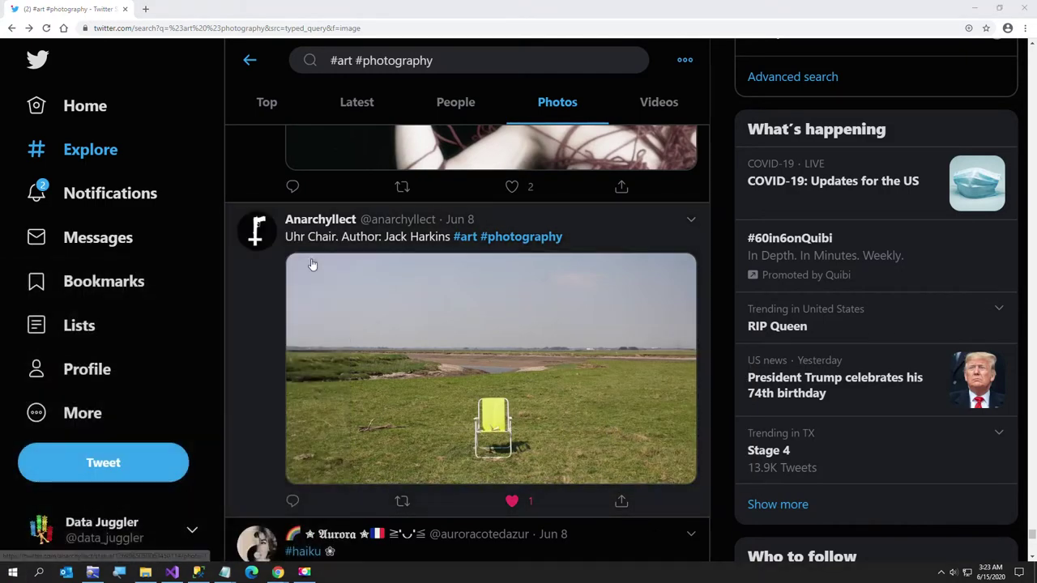
# Step: Paste the chair photo, expanding the canvas, then crop the canvas to the photo
pyautogui.hotkey('ctrl', 'v')
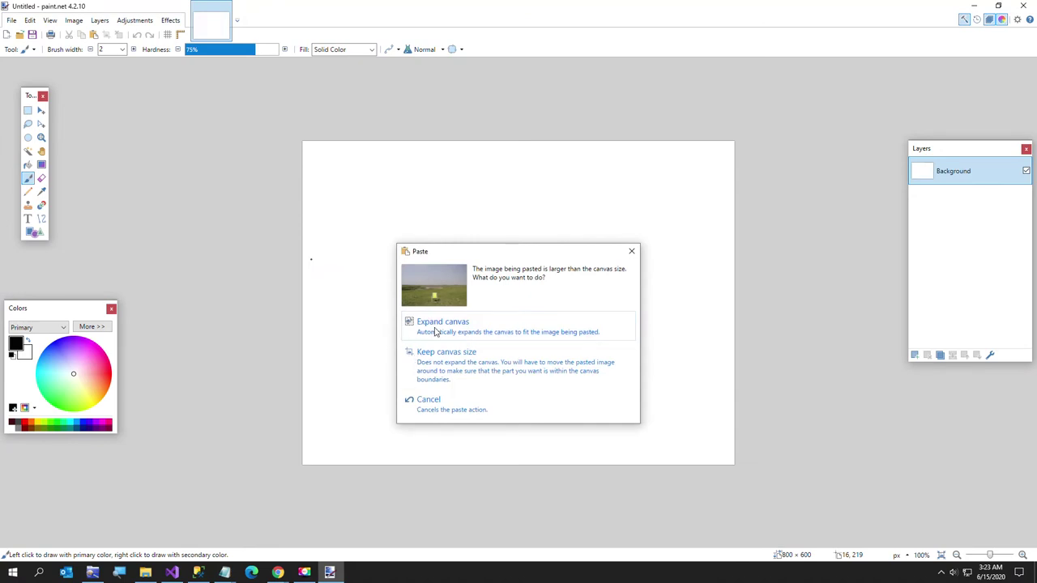
pyautogui.click(434, 332)
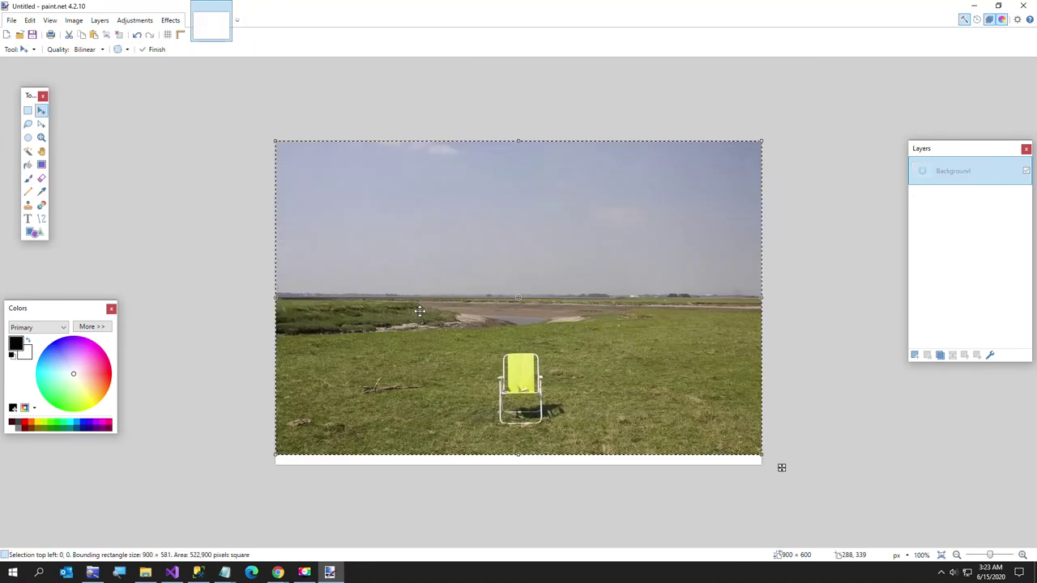
pyautogui.click(72, 22)
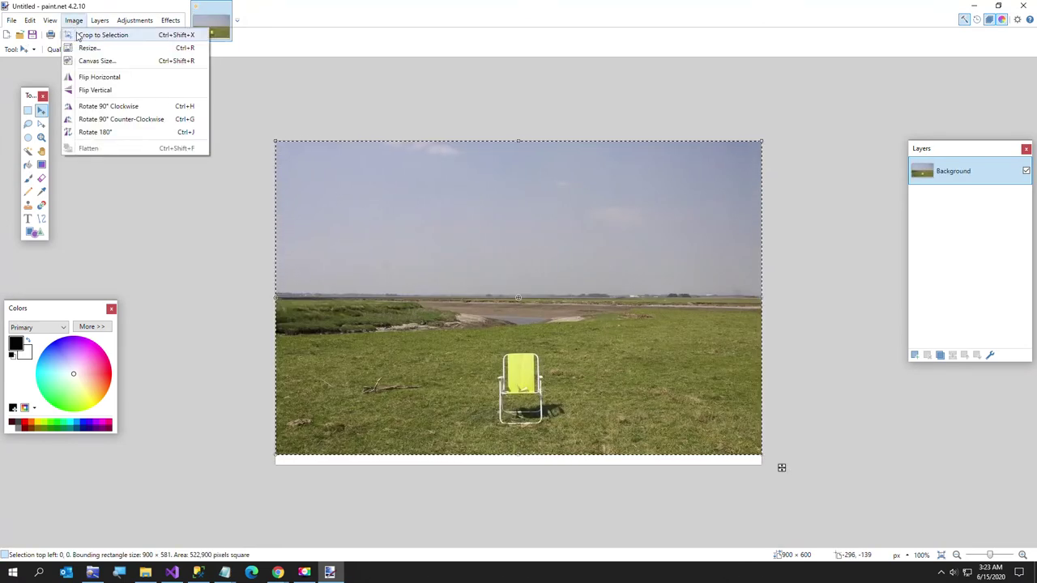
pyautogui.click(79, 35)
# Step: Save the image as Chair.png
pyautogui.click(12, 20)
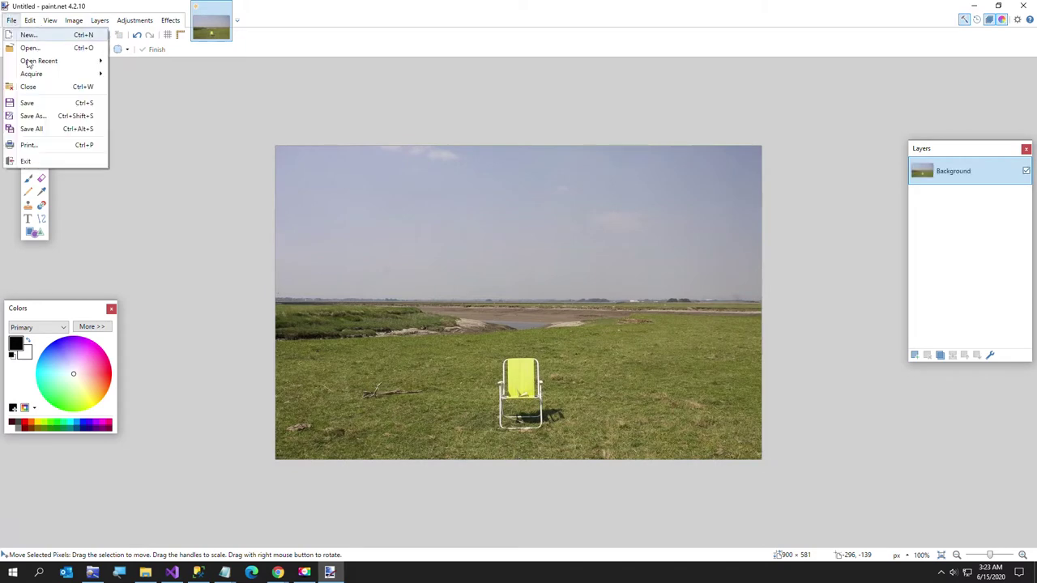
pyautogui.click(32, 116)
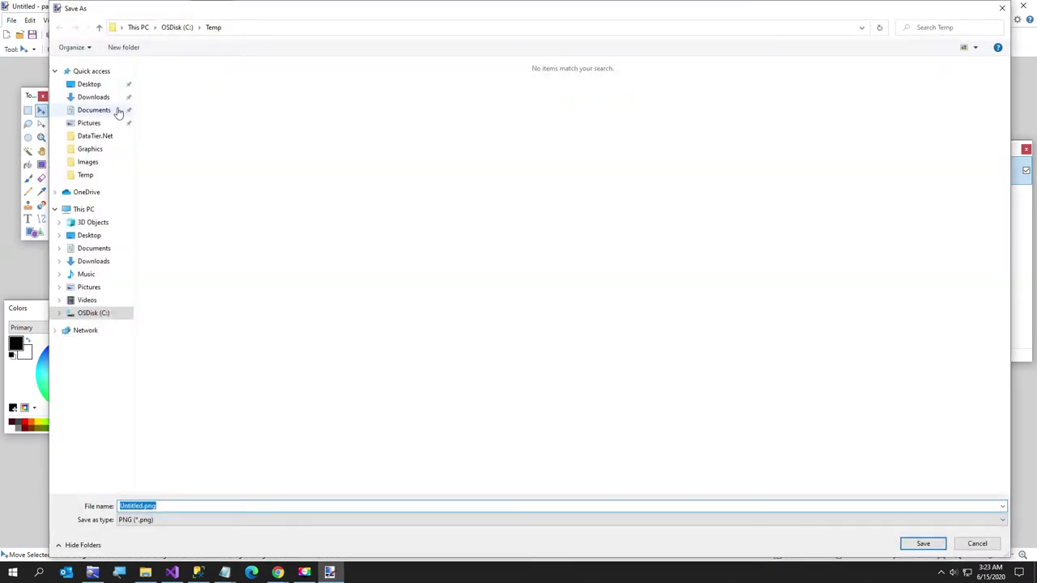
pyautogui.write('Chair')
pyautogui.press('Return')
# Step: Go to pixeldatabase.net in a new browser window
pyautogui.click(277, 573)
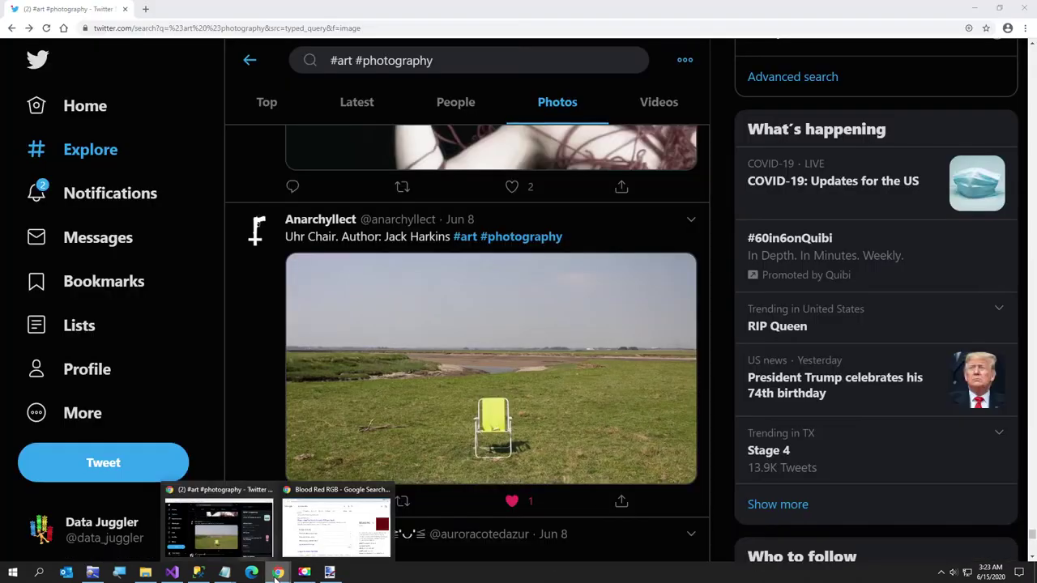
pyautogui.rightClick(277, 572)
pyautogui.click(275, 513)
pyautogui.write('pix')
pyautogui.press('Return')
# Step: Load Chair.png into the editor and turn on the color picker
pyautogui.click(456, 276)
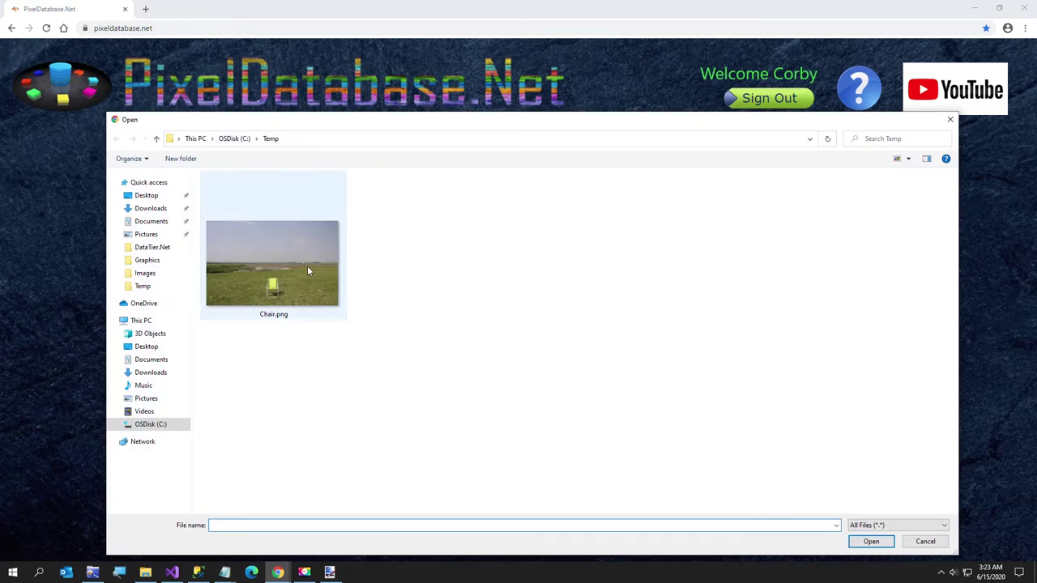
pyautogui.click(299, 267)
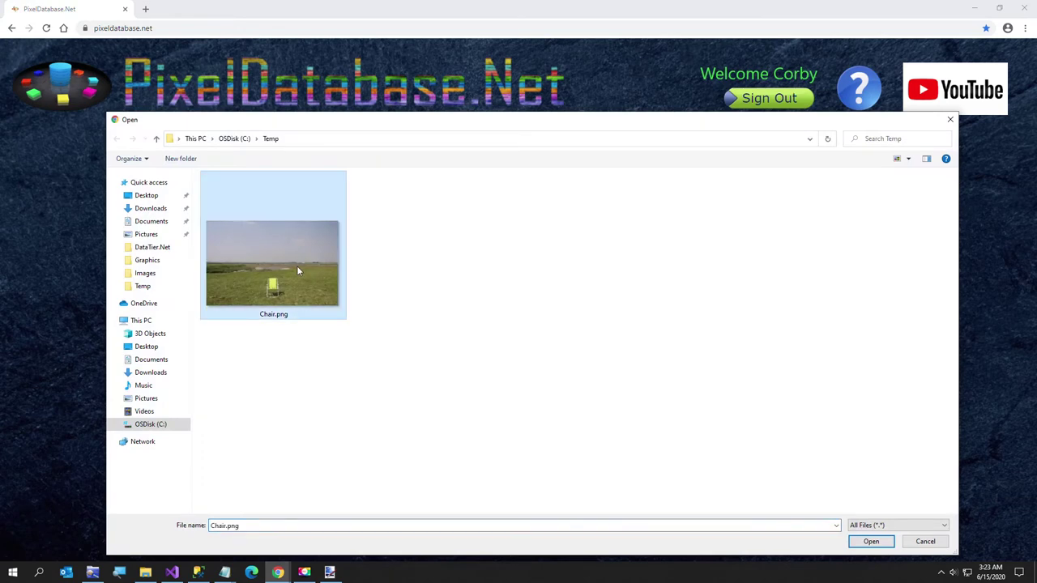
pyautogui.doubleClick(297, 270)
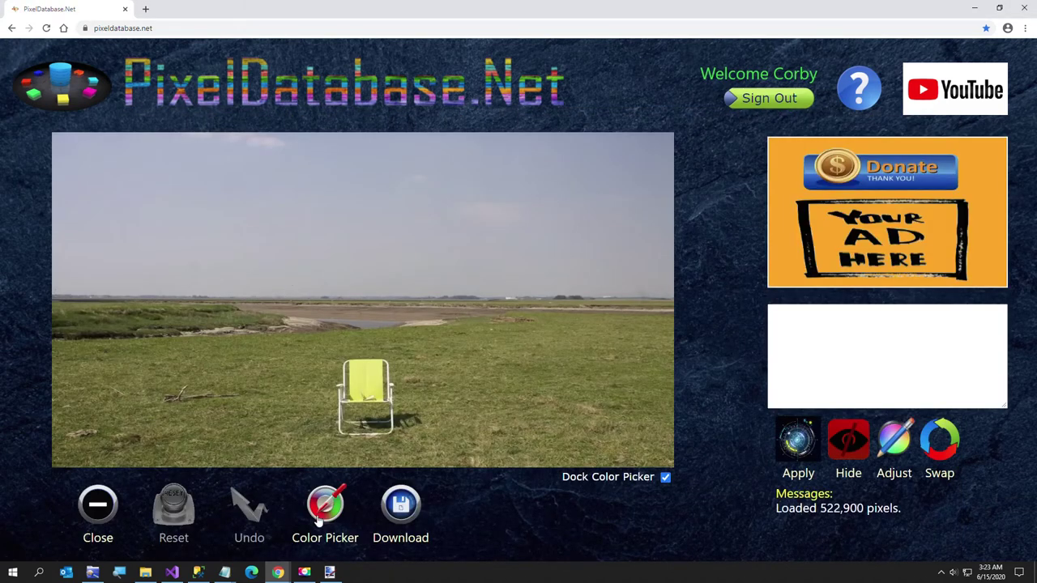
pyautogui.click(319, 522)
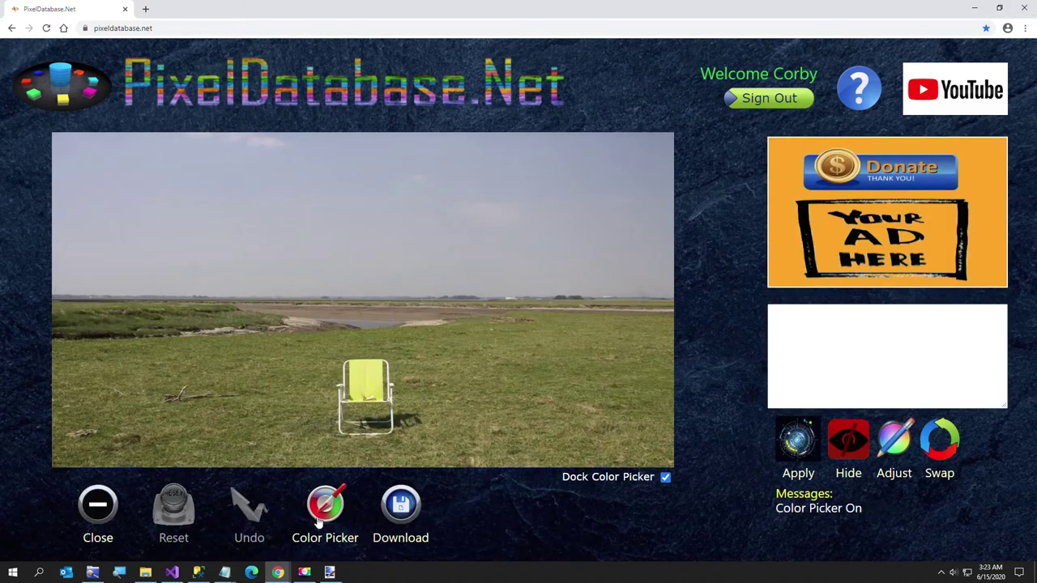
# Step: Sample the chair's yellow (236, 235, 108) and the surrounding grass colours
pyautogui.click(362, 389)
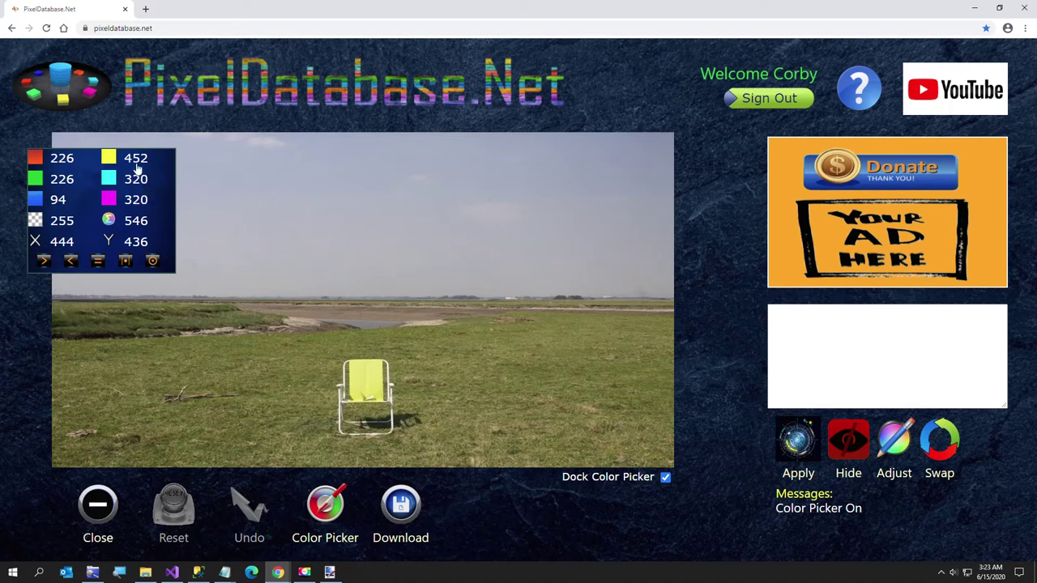
pyautogui.click(289, 410)
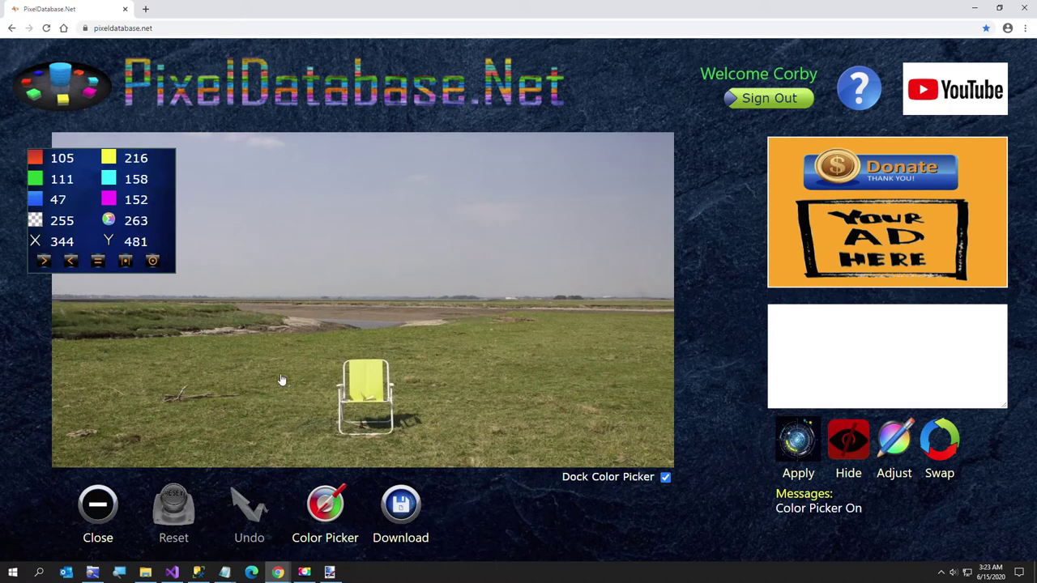
pyautogui.click(364, 347)
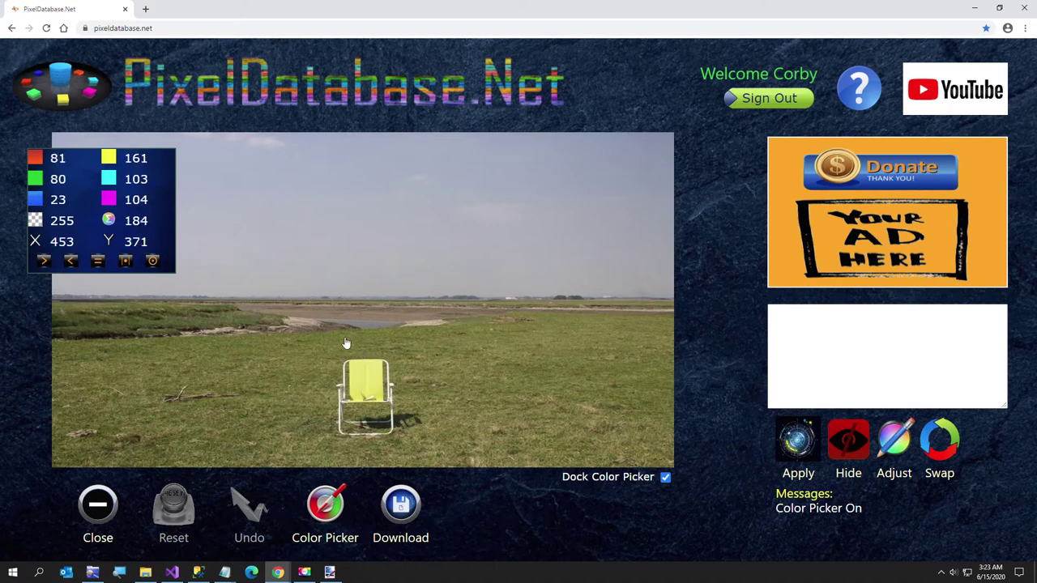
pyautogui.click(370, 369)
pyautogui.click(403, 383)
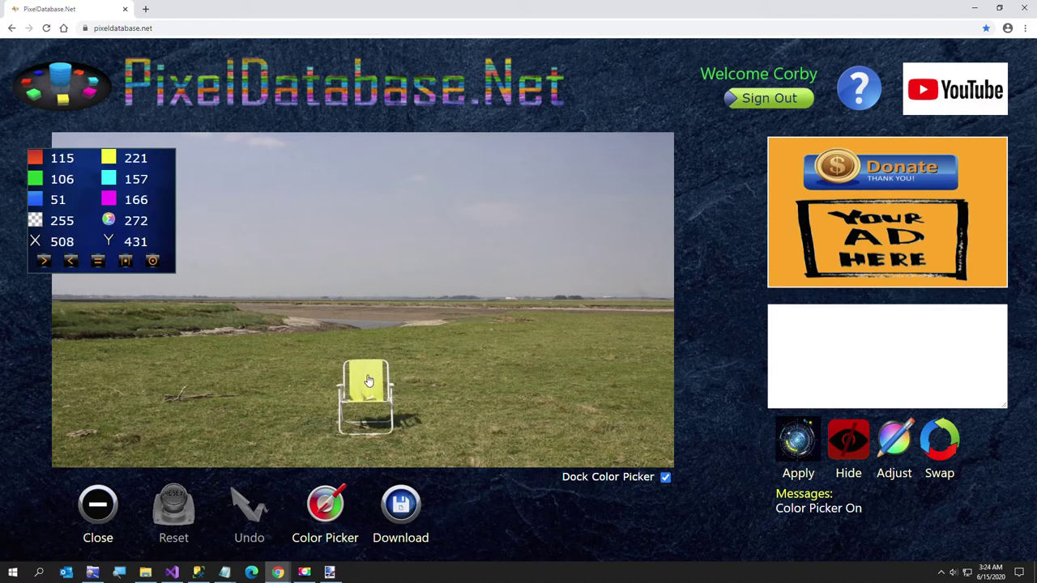
pyautogui.click(368, 381)
# Step: Insert an Update Pixels template and change its Set line to 'Set Swap Blue Green'
pyautogui.click(904, 447)
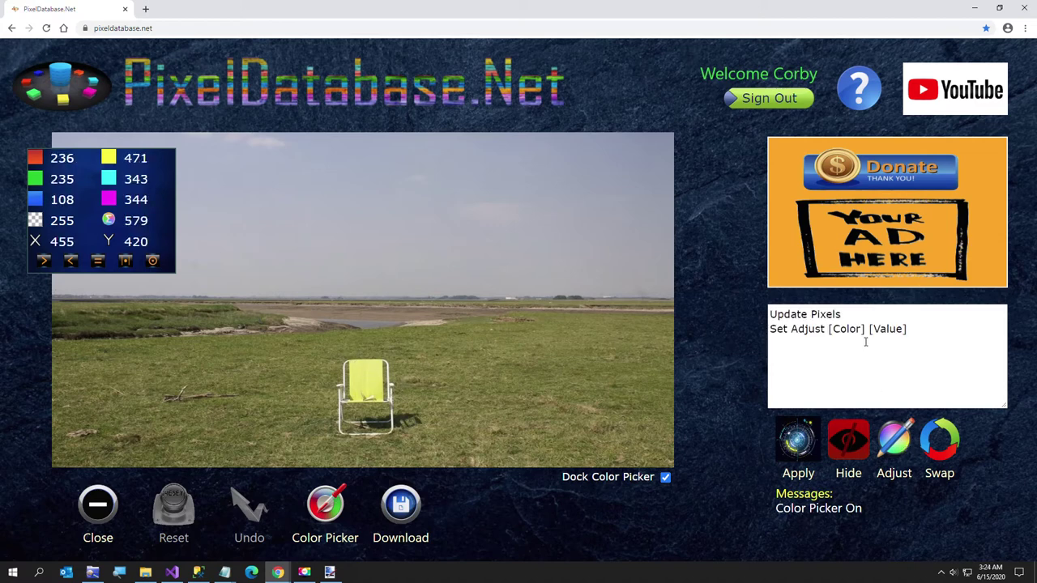
pyautogui.click(828, 329)
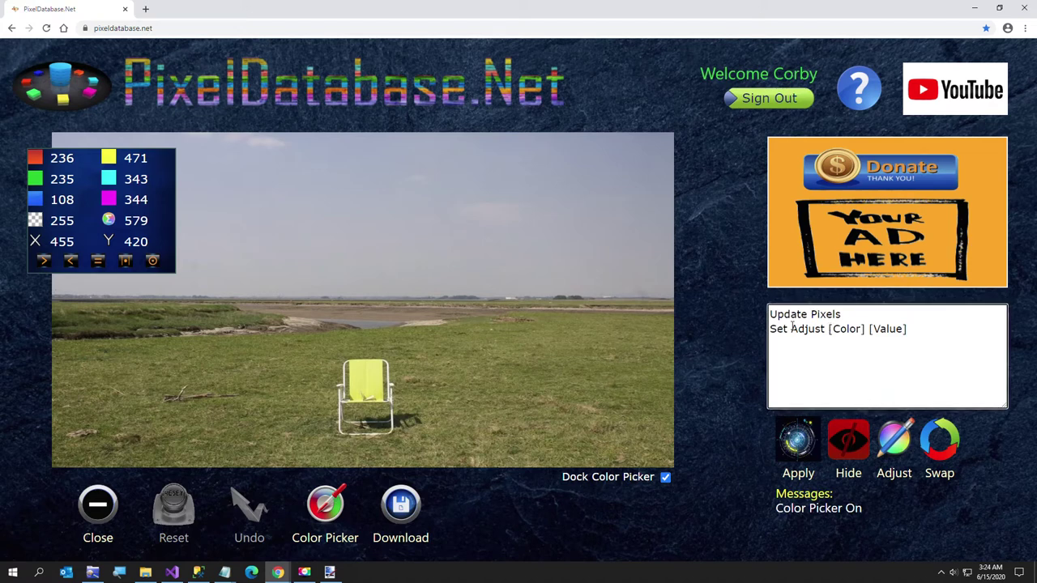
pyautogui.keyDown('shift'); pyautogui.click(922, 329); pyautogui.keyUp('shift')
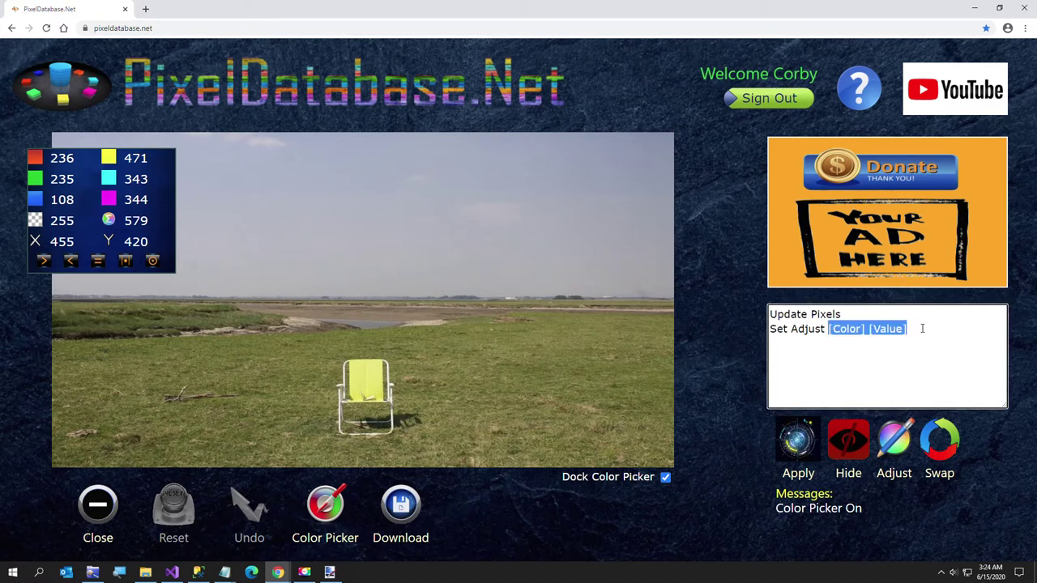
pyautogui.write('Green')
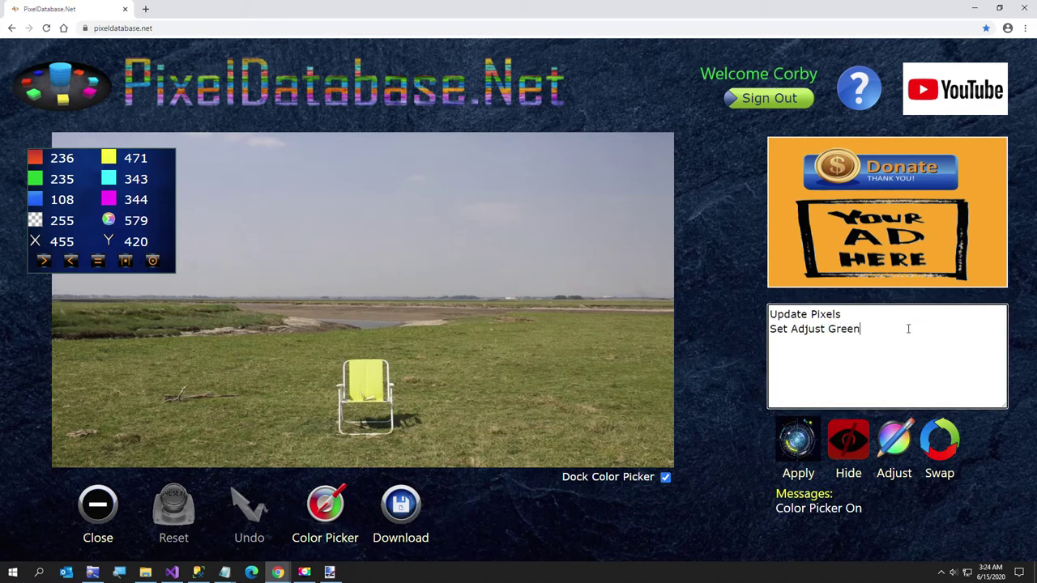
pyautogui.press('BackSpace')
pyautogui.press('BackSpace')
pyautogui.press('BackSpace')
pyautogui.press('BackSpace')
pyautogui.press('BackSpace')
pyautogui.press('BackSpace')
pyautogui.press('BackSpace')
pyautogui.press('BackSpace')
pyautogui.press('BackSpace')
pyautogui.press('BackSpace')
pyautogui.press('BackSpace')
pyautogui.write('Swap Blue Green')
# Step: Add 'Where GreenRed > 420' and apply, turning the chair magenta across 4,063 pixels
pyautogui.press('Return')
pyautogui.write('Where')
pyautogui.press('Return')
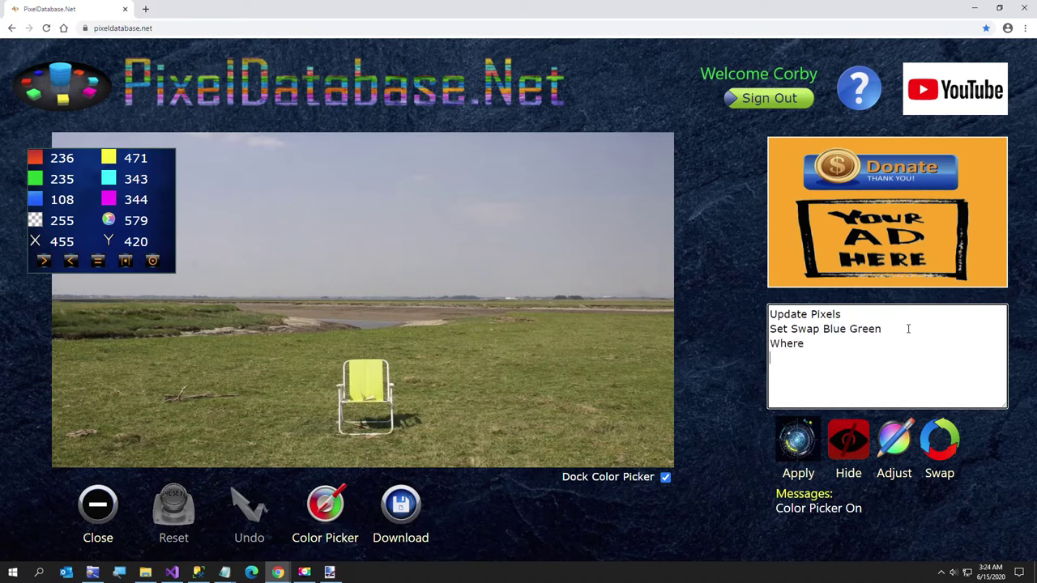
pyautogui.write('GreenRed > 420')
pyautogui.click(796, 443)
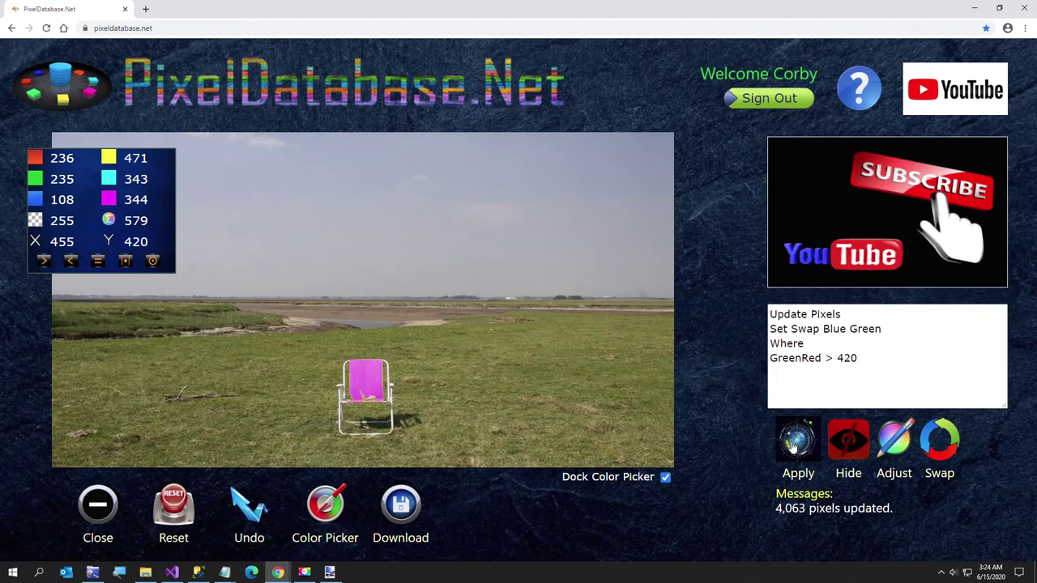
# Step: Preview the magenta swap, revert to the yellow chair, and change the condition to GreenRed > 400
pyautogui.click(184, 519)
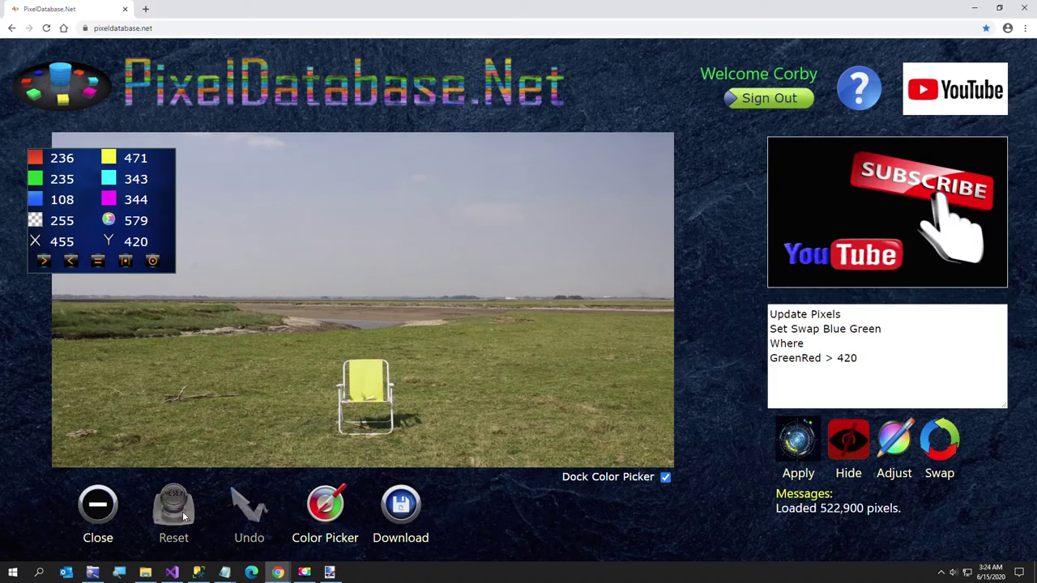
pyautogui.click(792, 451)
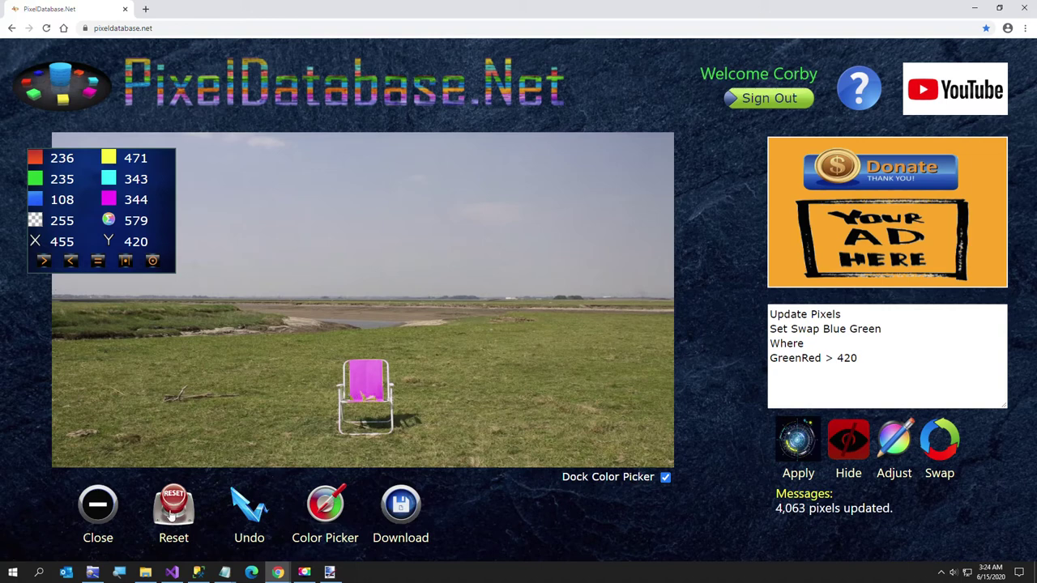
pyautogui.click(171, 515)
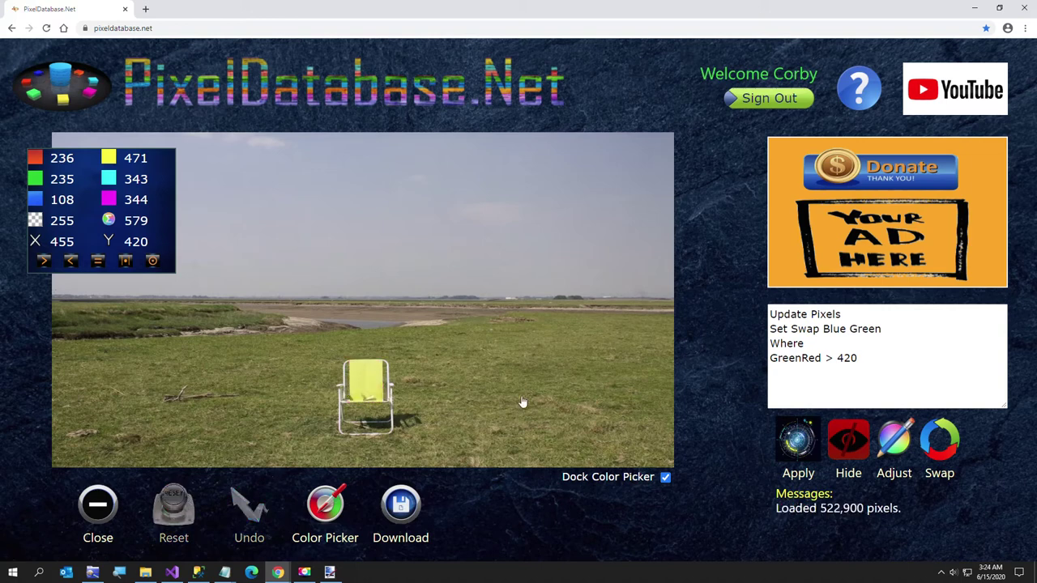
pyautogui.doubleClick(837, 359)
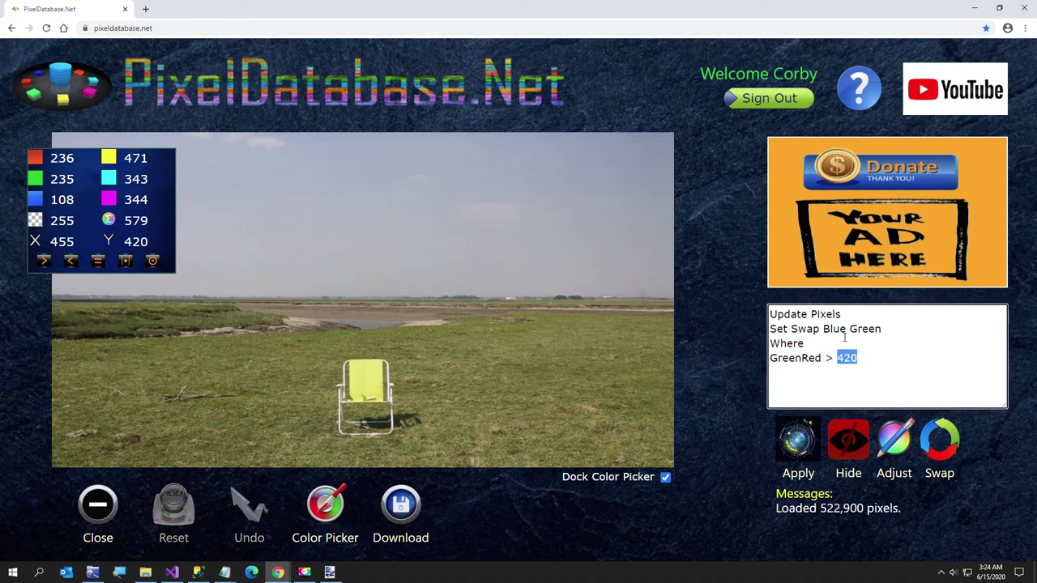
pyautogui.write('400')
pyautogui.doubleClick(834, 331)
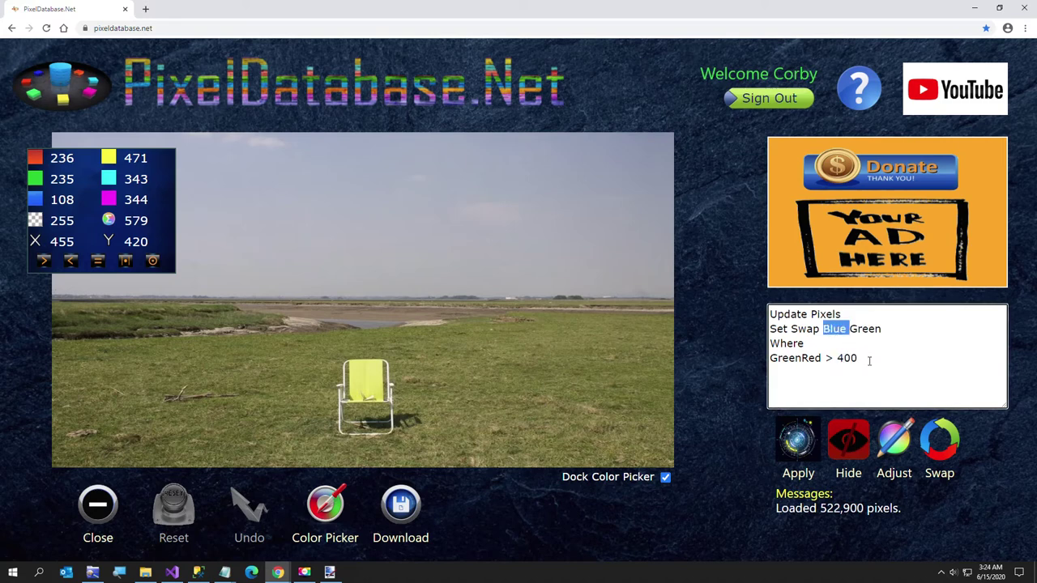
# Step: Change the swap to 'Set Swap Blue Red' and apply, turning the chair cyan across 4,281 pixels
pyautogui.press('End')
pyautogui.hotkey('ctrl', 'shift', 'Left')
pyautogui.write('Red')
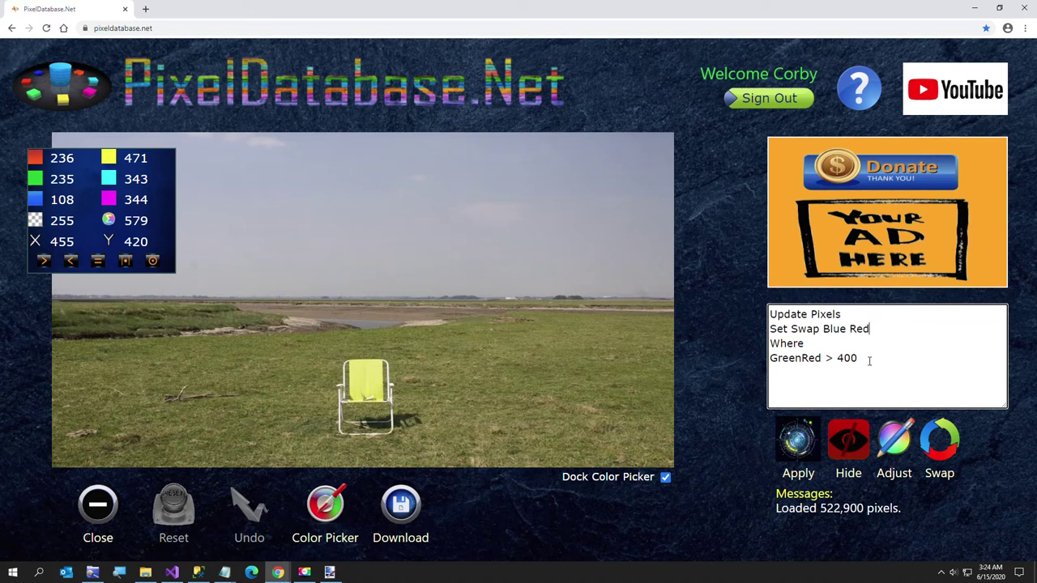
pyautogui.click(797, 438)
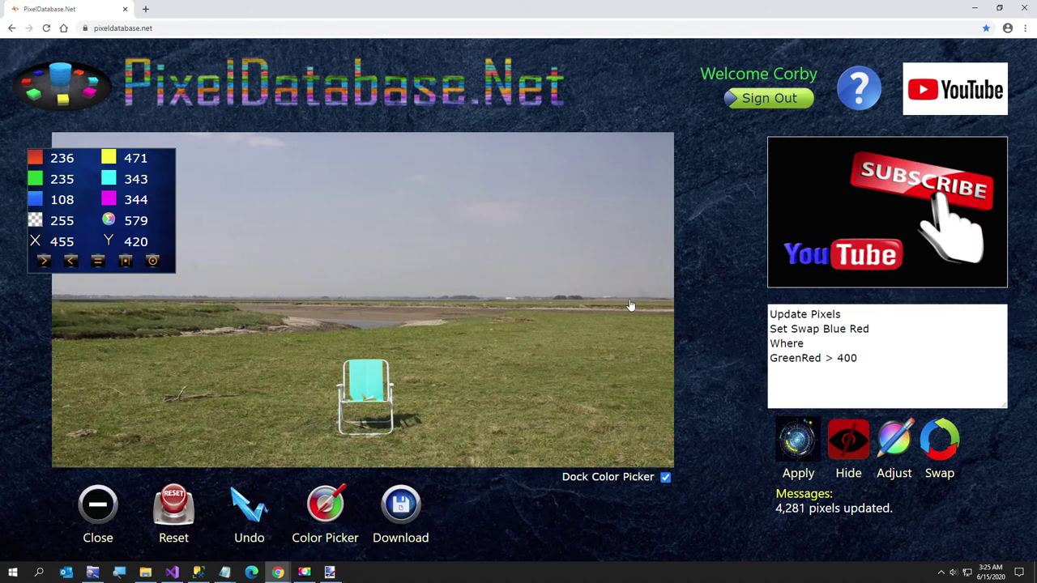
# Step: Read the colour values at several points in the sky
pyautogui.click(546, 267)
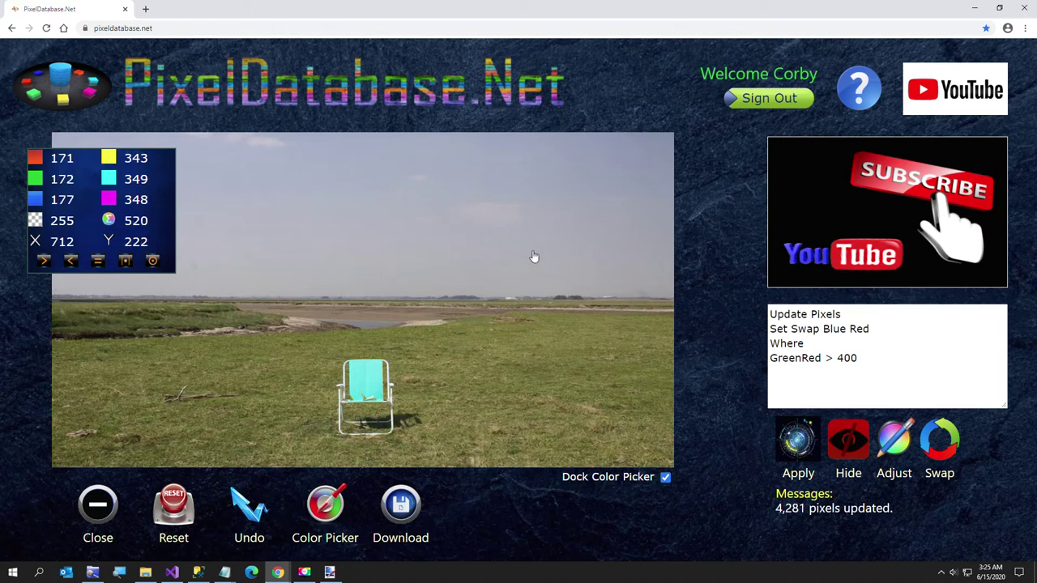
pyautogui.click(479, 219)
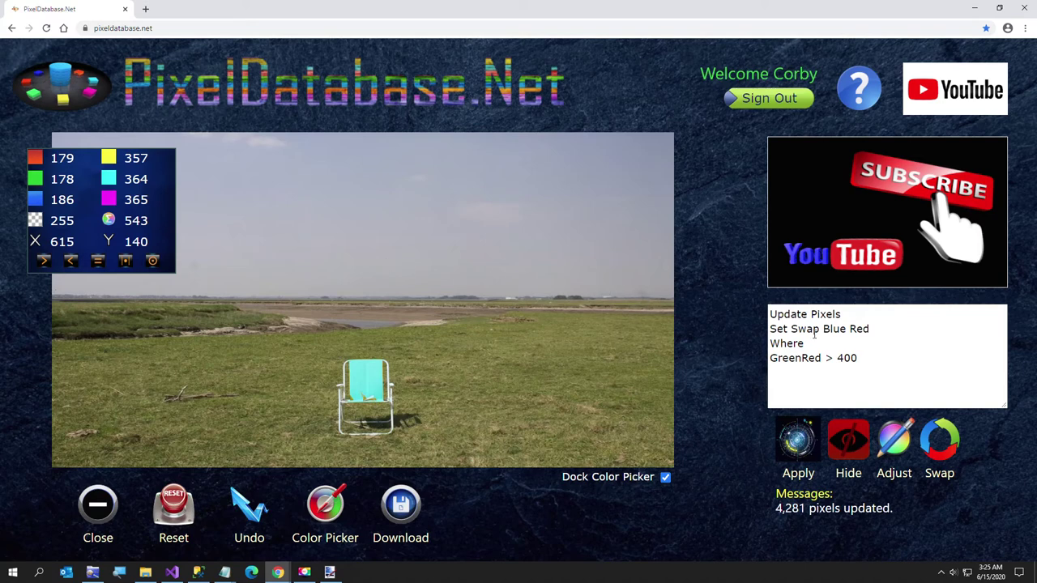
pyautogui.click(289, 220)
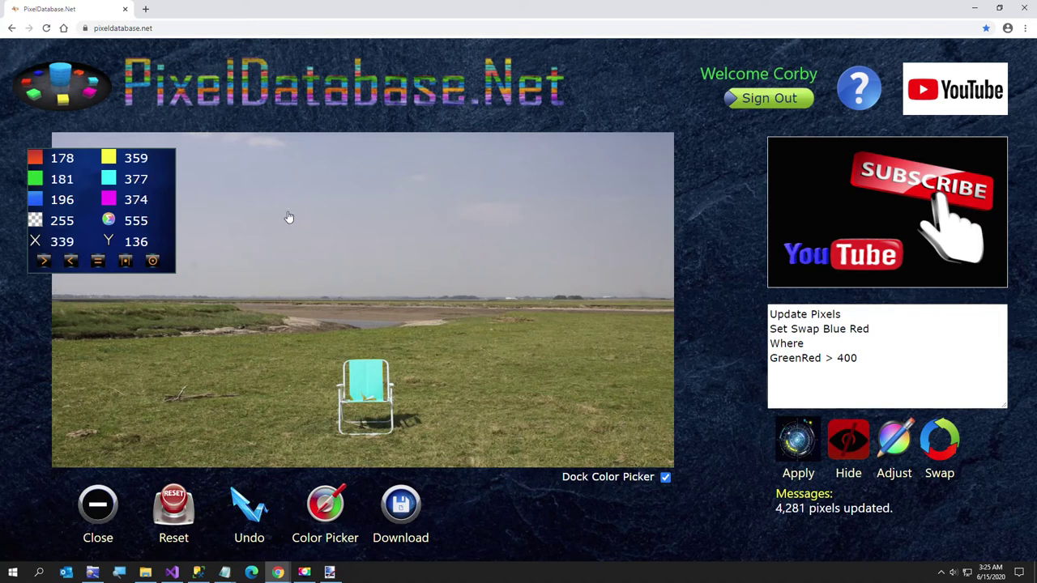
pyautogui.click(540, 235)
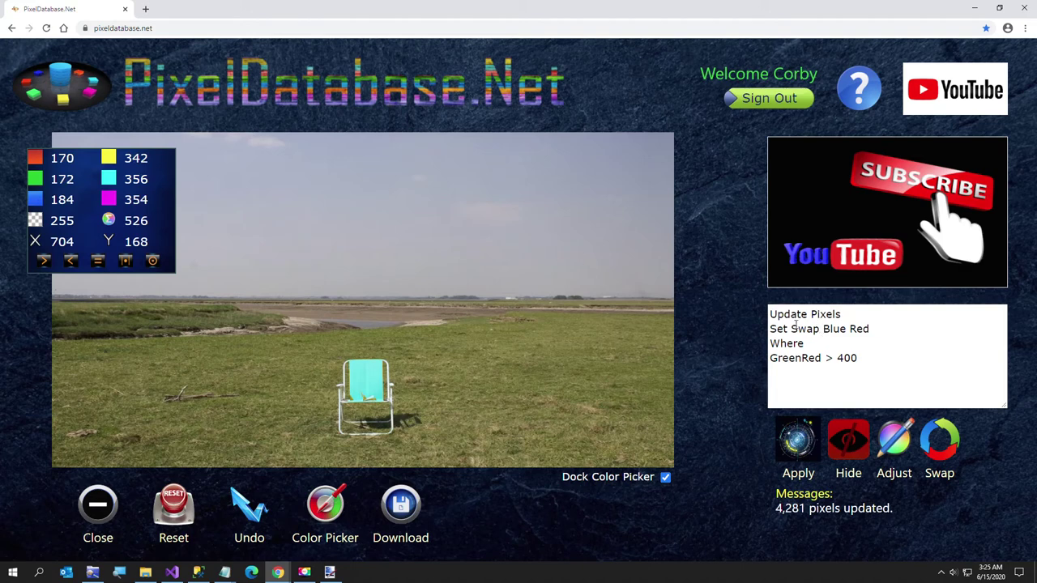
pyautogui.moveTo(791, 328); pyautogui.dragTo(877, 325)
# Step: Rewrite the Set line as 'Set Adjust Red -70'
pyautogui.press('BackSpace')
pyautogui.write('Adjust')
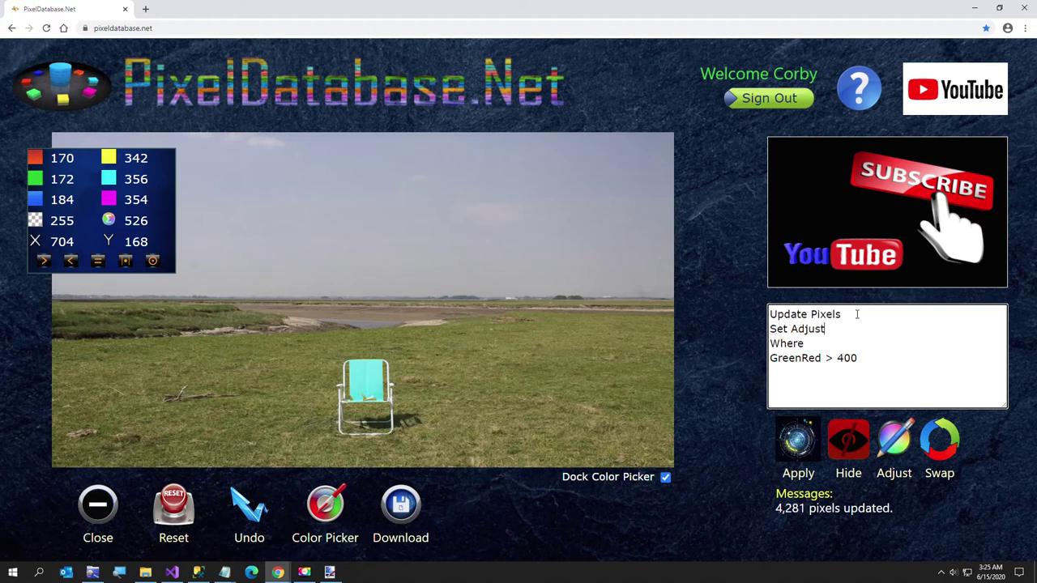
pyautogui.press('End')
pyautogui.write('Red -7')
pyautogui.press('BackSpace')
pyautogui.write('70')
pyautogui.click(53, 303)
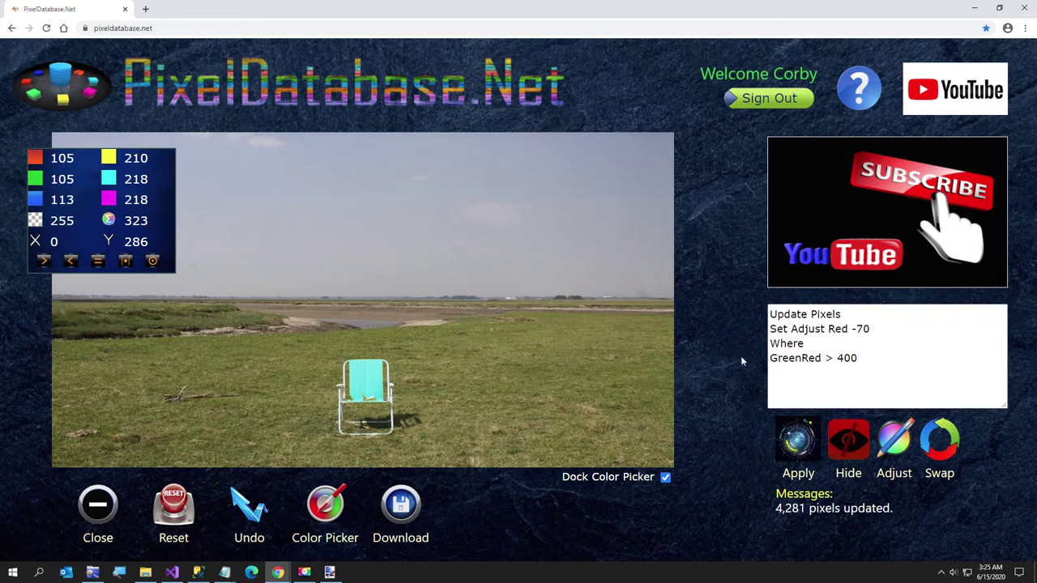
# Step: Replace the condition with 'Y < 286' and begin a 'Total >' line
pyautogui.click(856, 369)
pyautogui.moveTo(865, 360); pyautogui.dragTo(708, 367)
pyautogui.write('Y < 287')
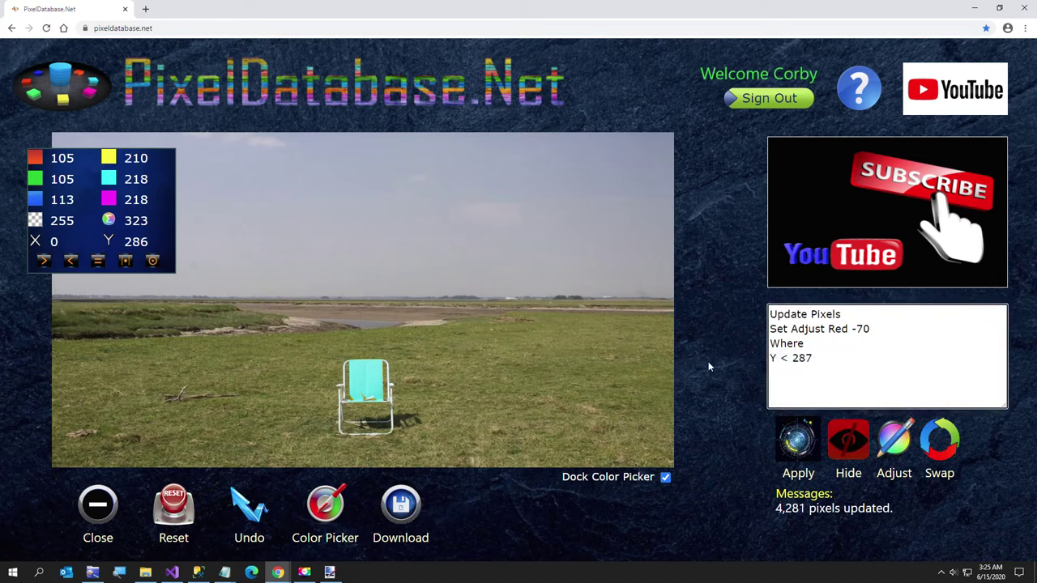
pyautogui.press('BackSpace')
pyautogui.write('6')
pyautogui.press('Return')
pyautogui.write('Total >')
# Step: Sample horizon pixels, complete 'Total > 400', and apply, tinting 257,115 sky pixels teal
pyautogui.click(160, 297)
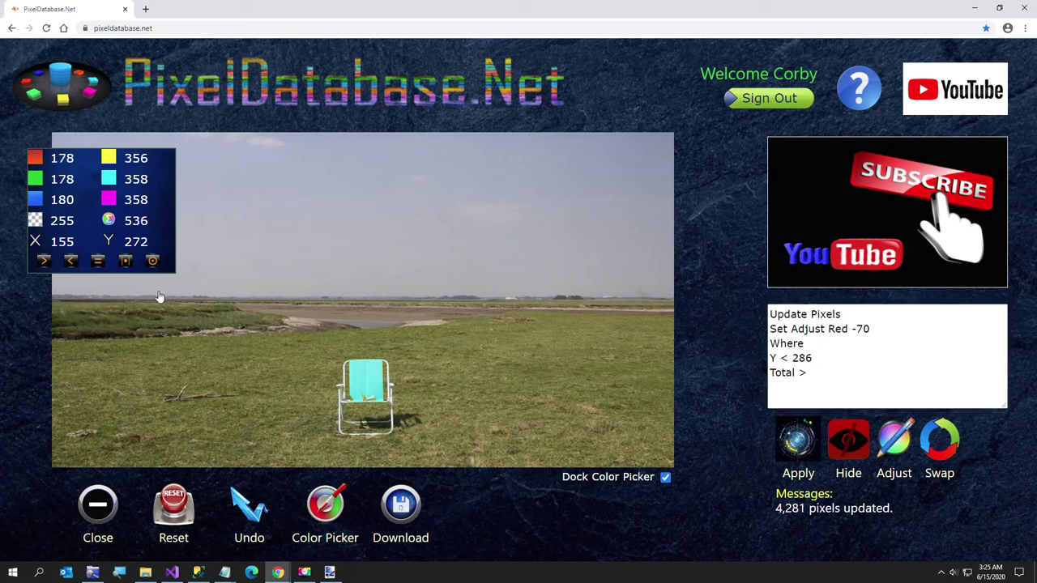
pyautogui.click(153, 299)
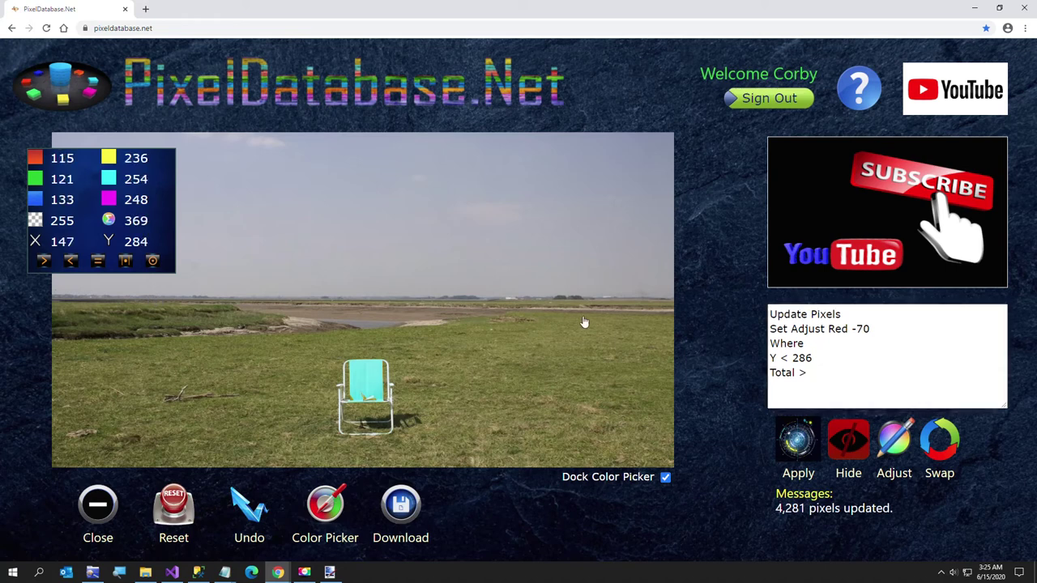
pyautogui.click(673, 301)
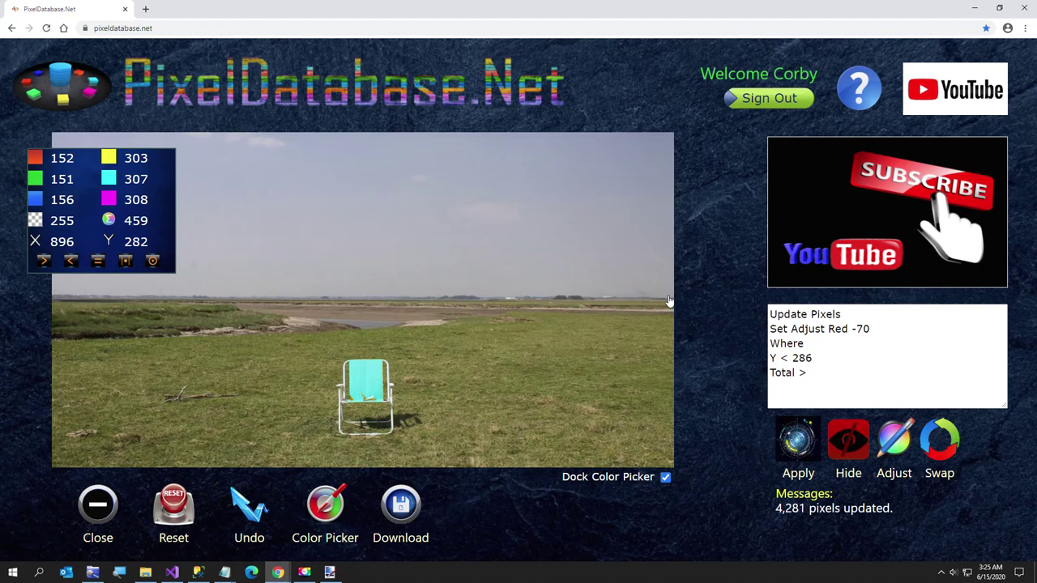
pyautogui.click(660, 302)
pyautogui.click(658, 304)
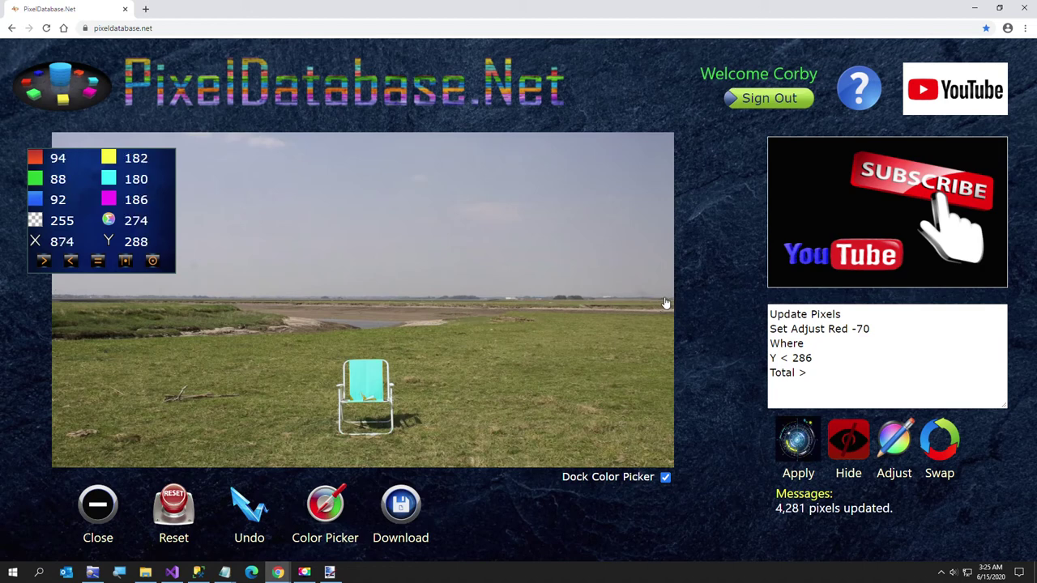
pyautogui.click(668, 301)
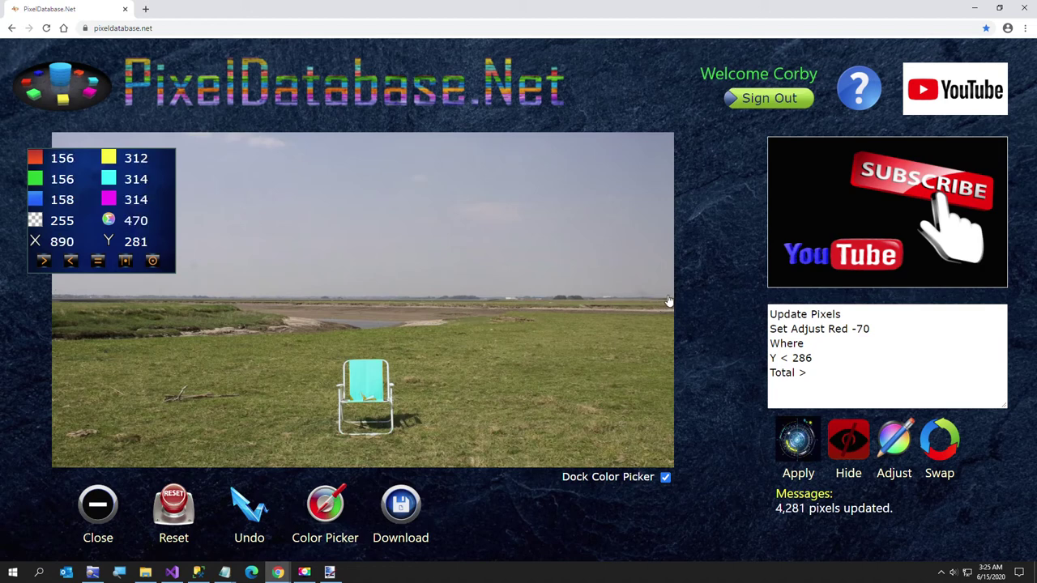
pyautogui.click(826, 387)
pyautogui.write('400')
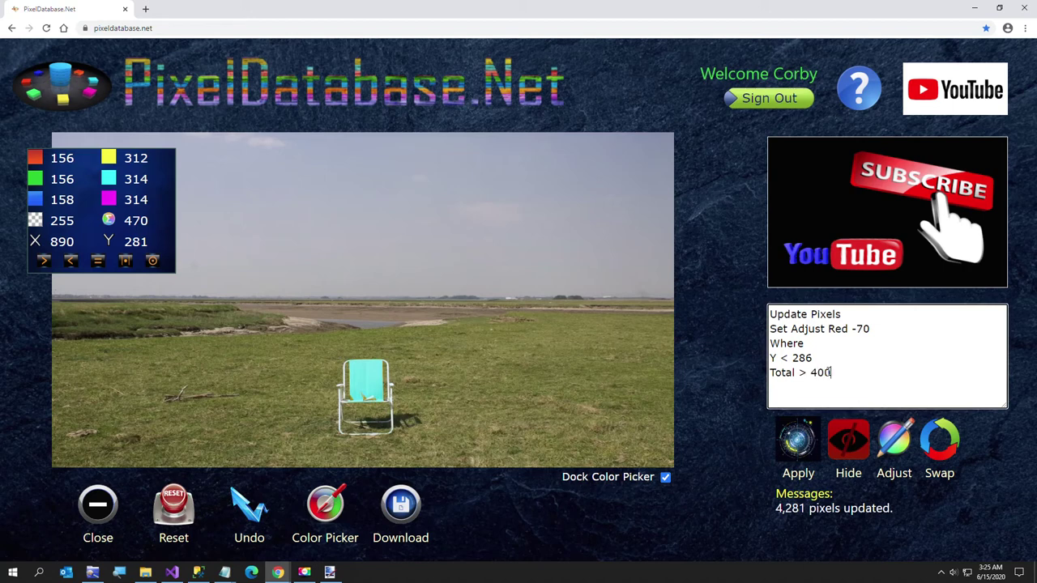
pyautogui.click(796, 441)
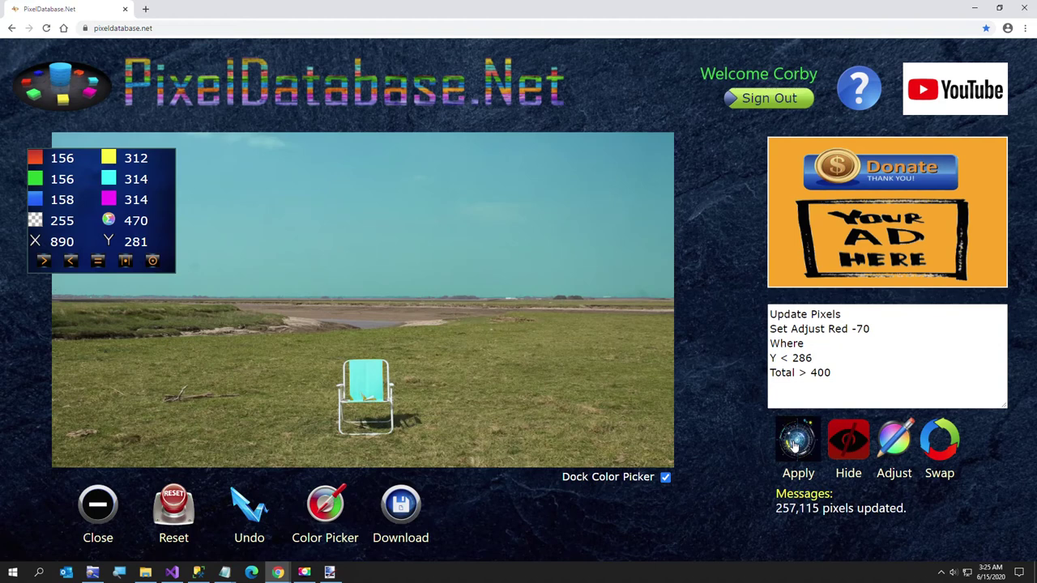
# Step: Change 'Red -70' to 'Blue 70' and apply, turning 248,270 sky pixels blue
pyautogui.doubleClick(839, 332)
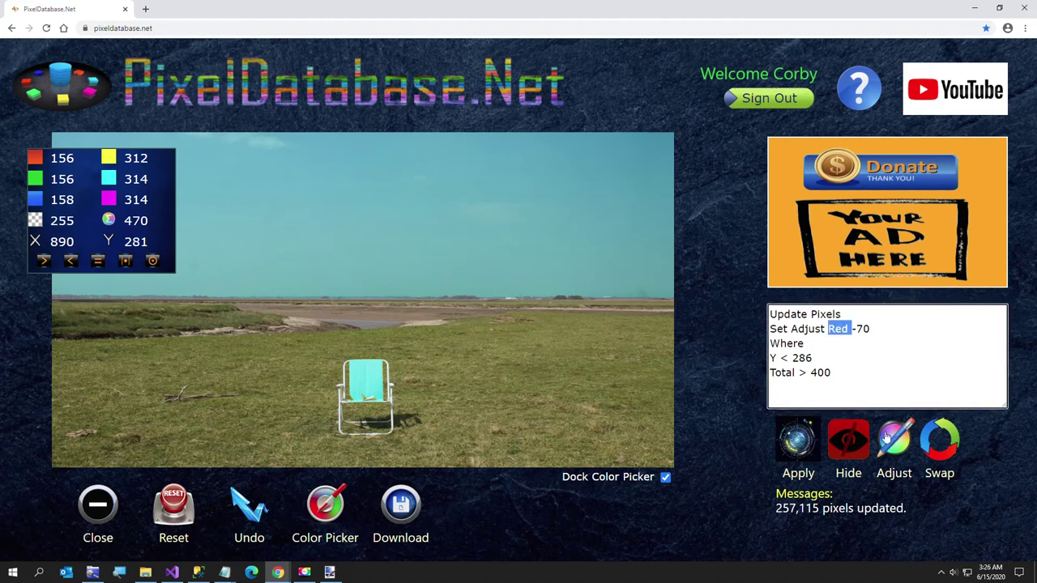
pyautogui.write('G')
pyautogui.press('BackSpace')
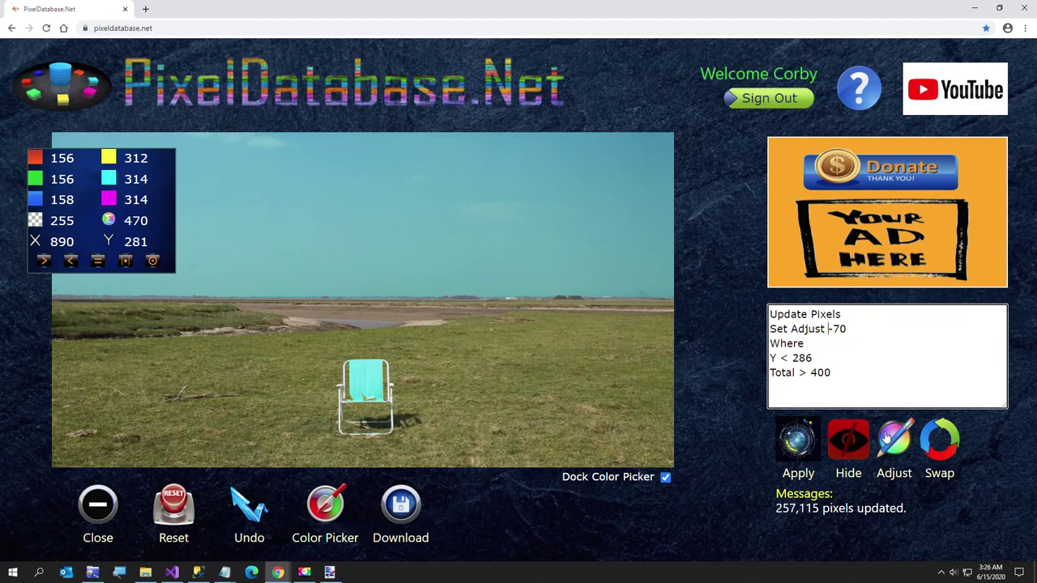
pyautogui.write('Blue')
pyautogui.press('Delete')
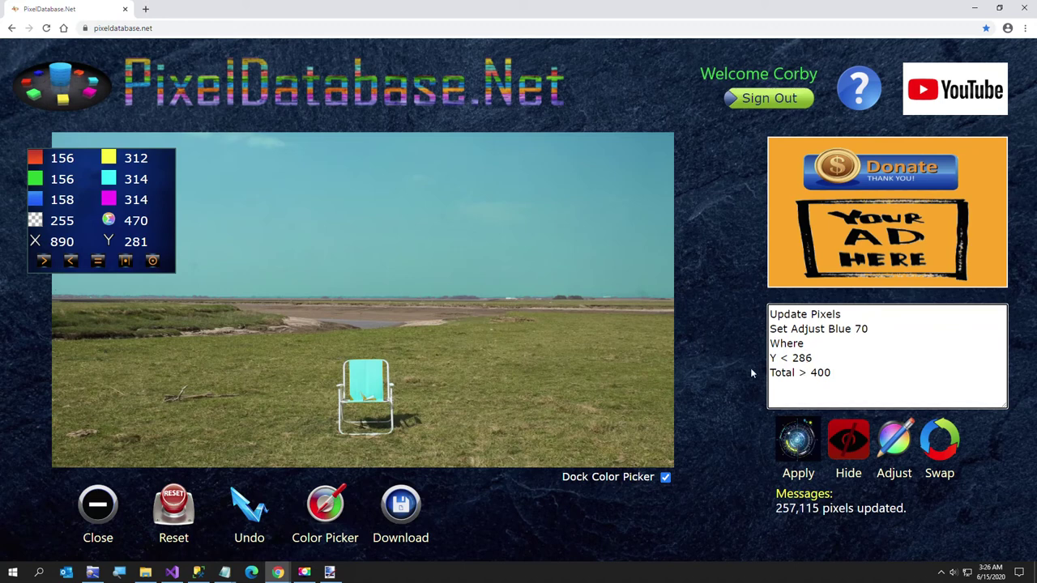
pyautogui.click(805, 451)
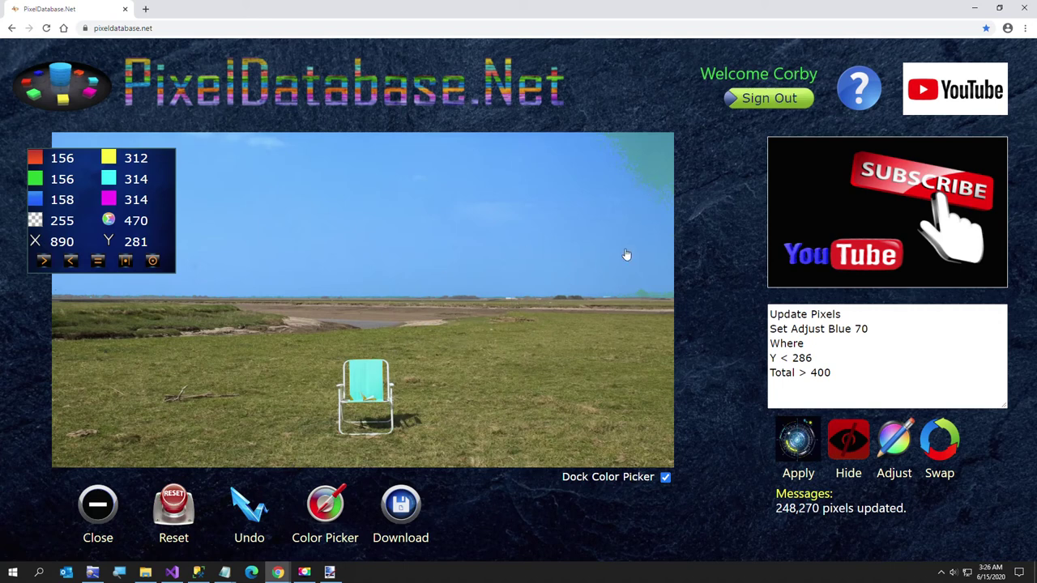
# Step: Sample the dull top-right sky, lower the condition to 'Total > 360', and reapply the blue boost
pyautogui.click(658, 228)
pyautogui.click(658, 174)
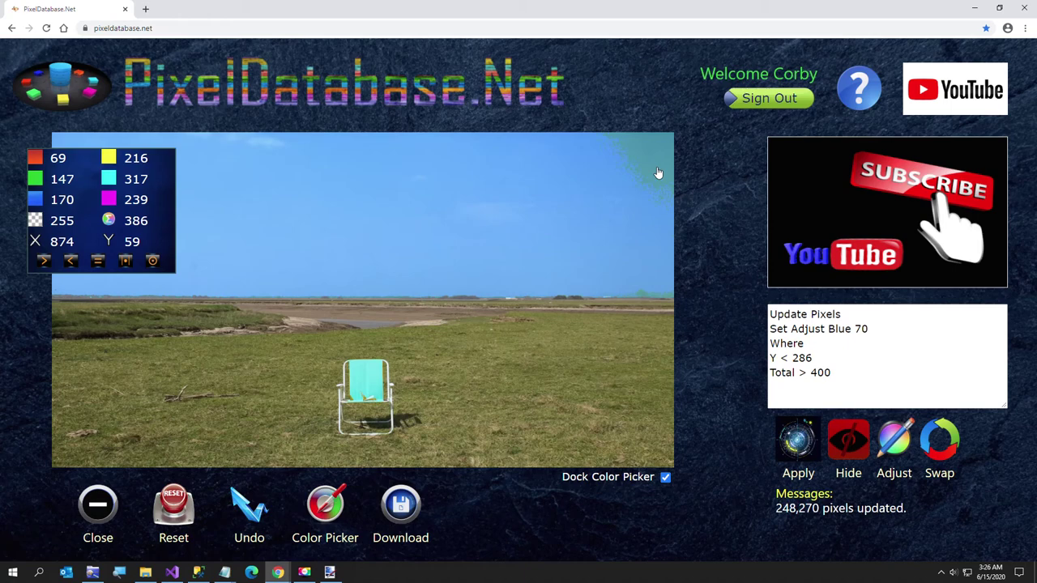
pyautogui.doubleClick(820, 373)
pyautogui.write('360')
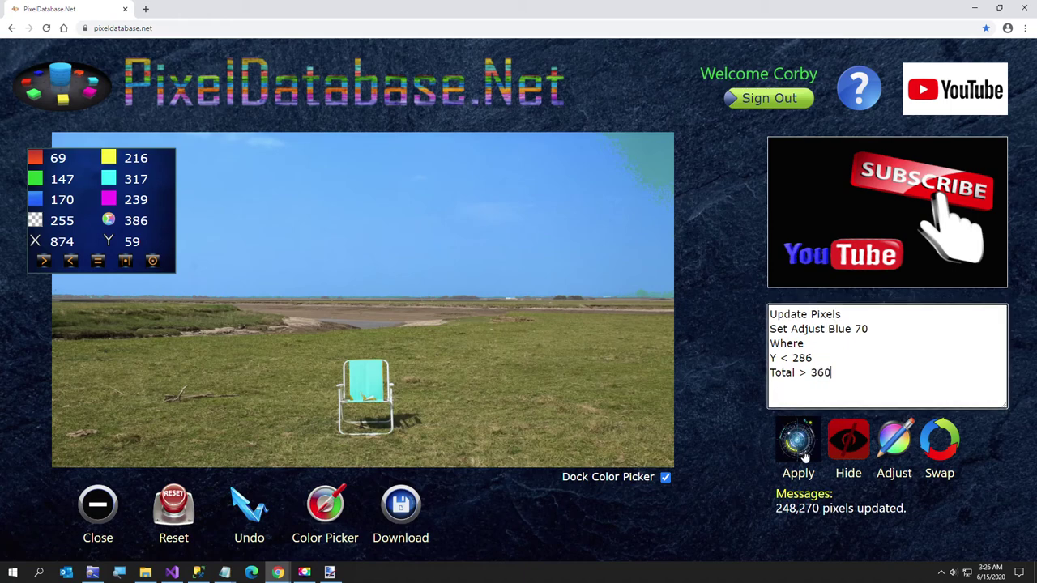
pyautogui.click(804, 458)
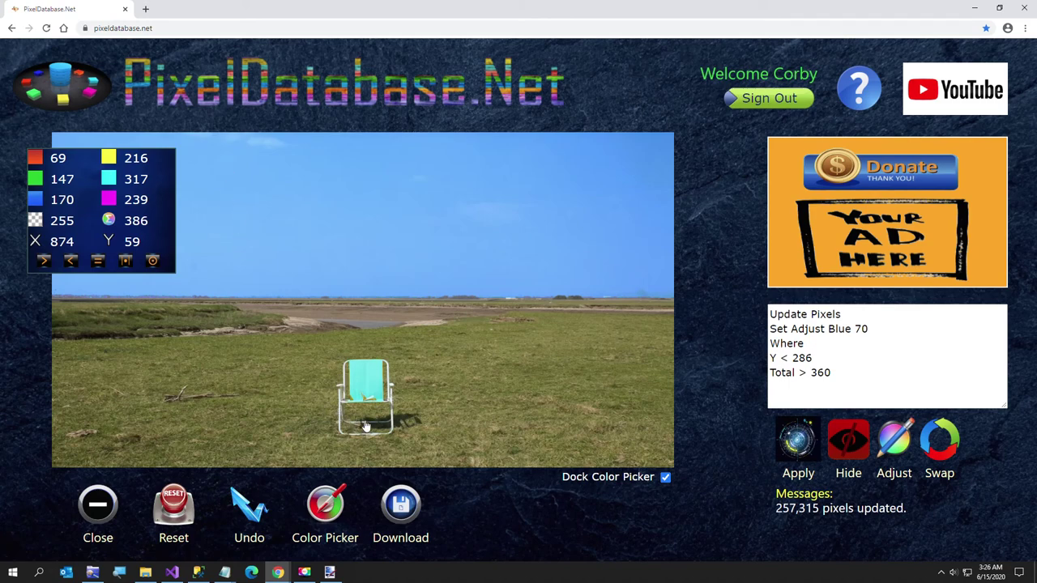
pyautogui.click(118, 572)
# Step: Save the recolored photo as Chair.png in the Temp folder using Download
pyautogui.click(403, 505)
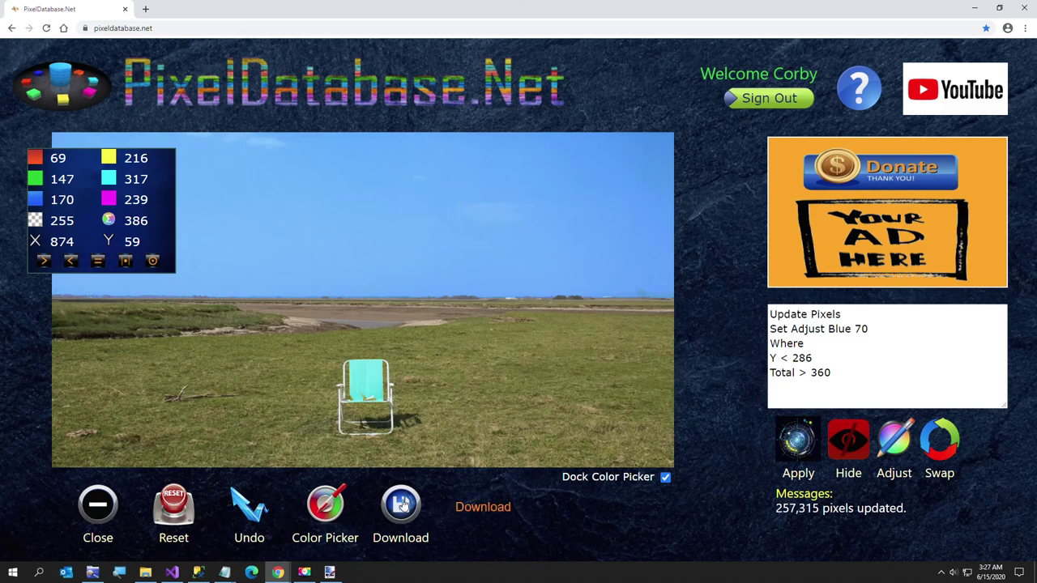
pyautogui.click(460, 515)
pyautogui.click(280, 231)
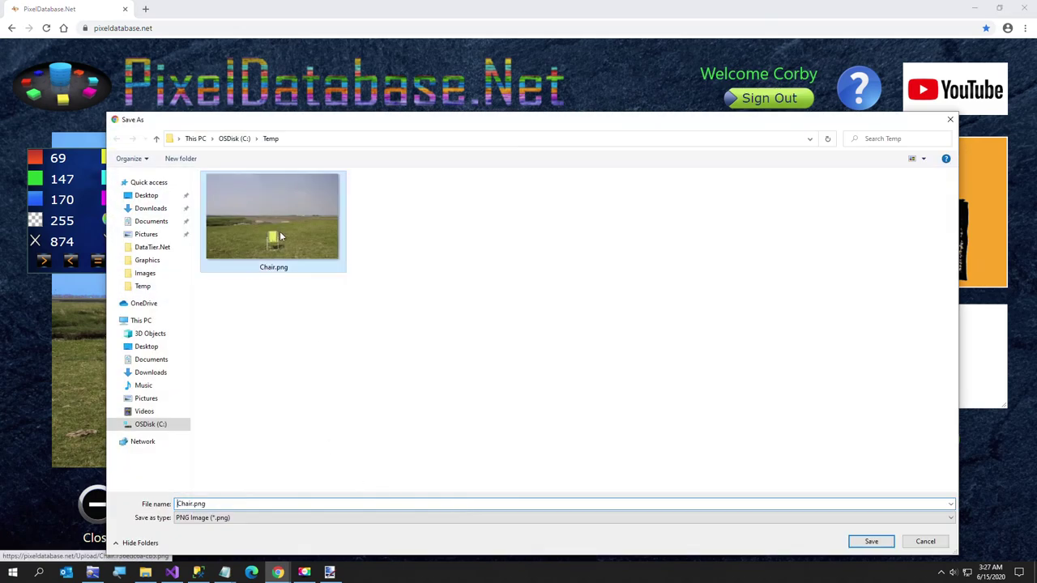
pyautogui.press('Return')
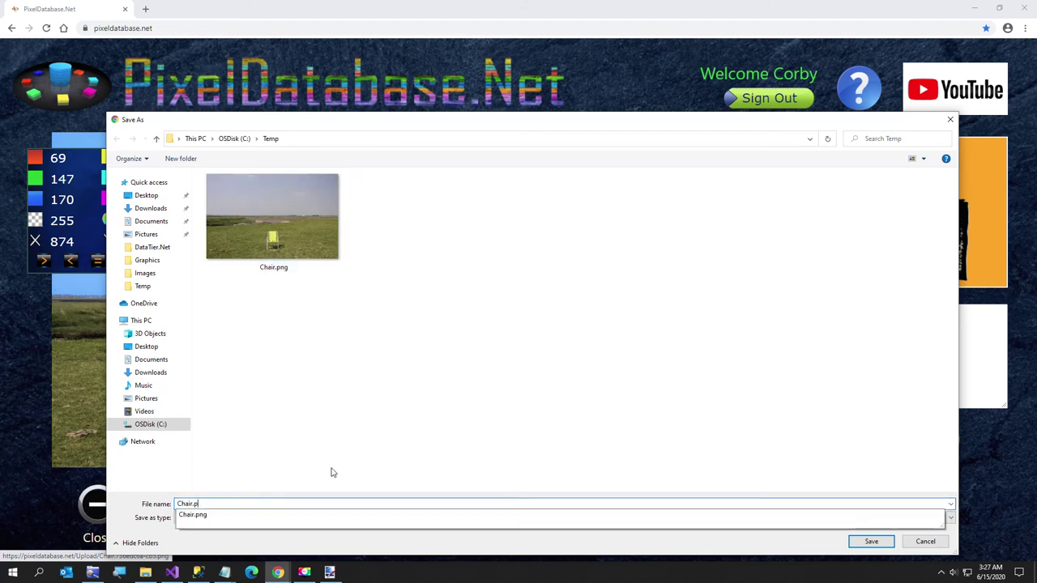